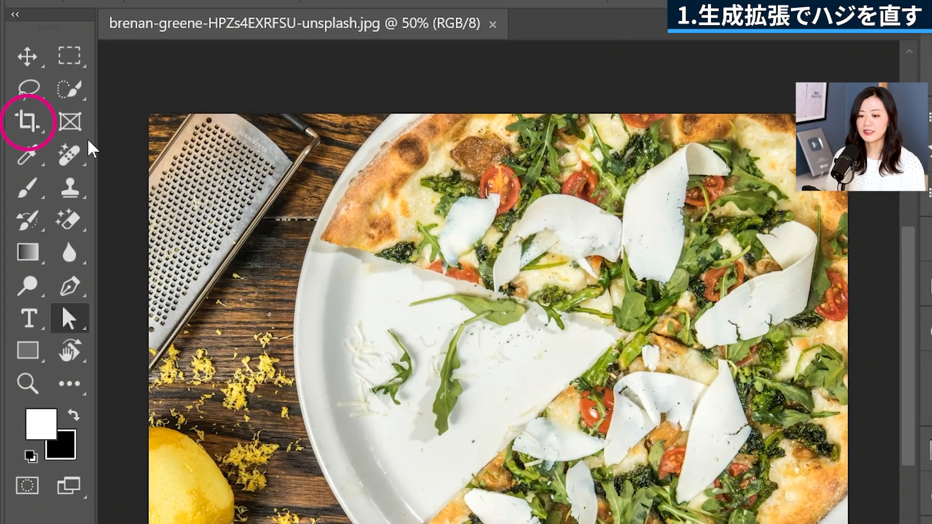
{"action": "left_click", "coordinate": [37, 131]}
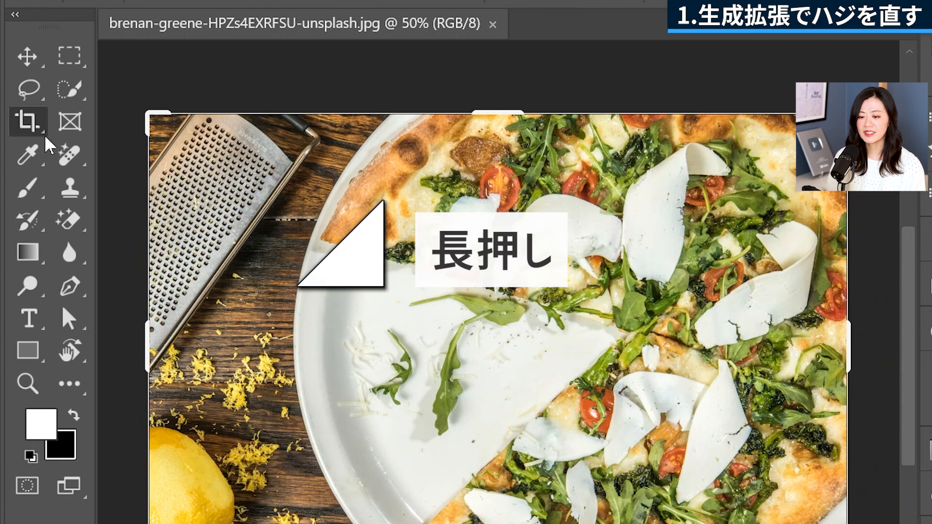
{"action": "left_click", "coordinate": [37, 130]}
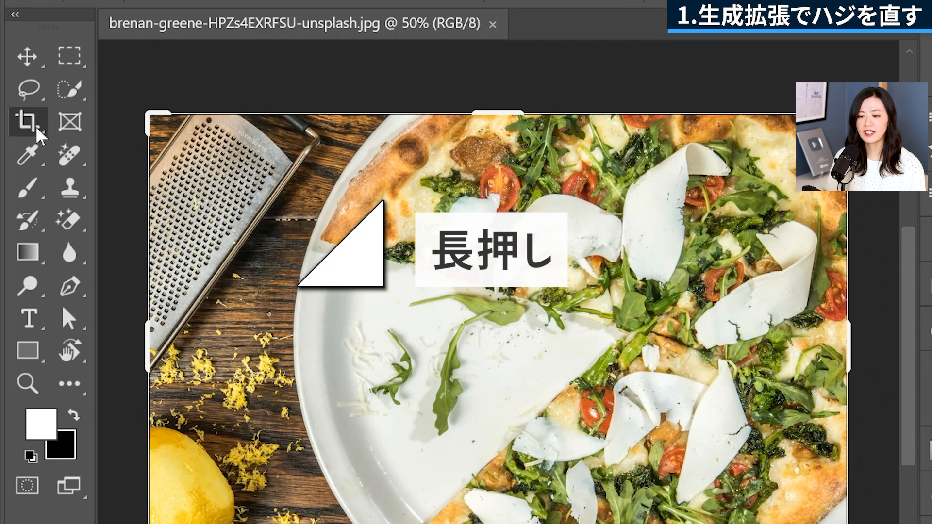
{"action": "left_click", "coordinate": [69, 384]}
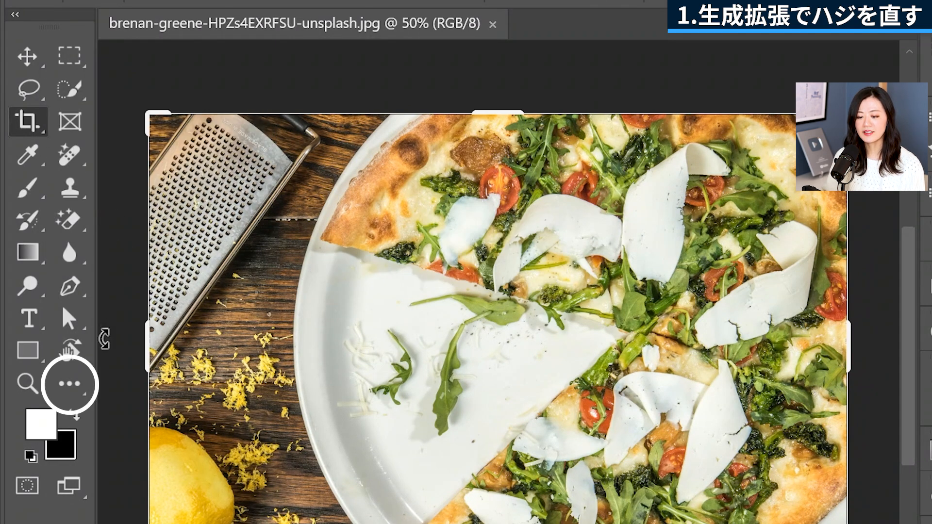
{"action": "left_click", "coordinate": [70, 386]}
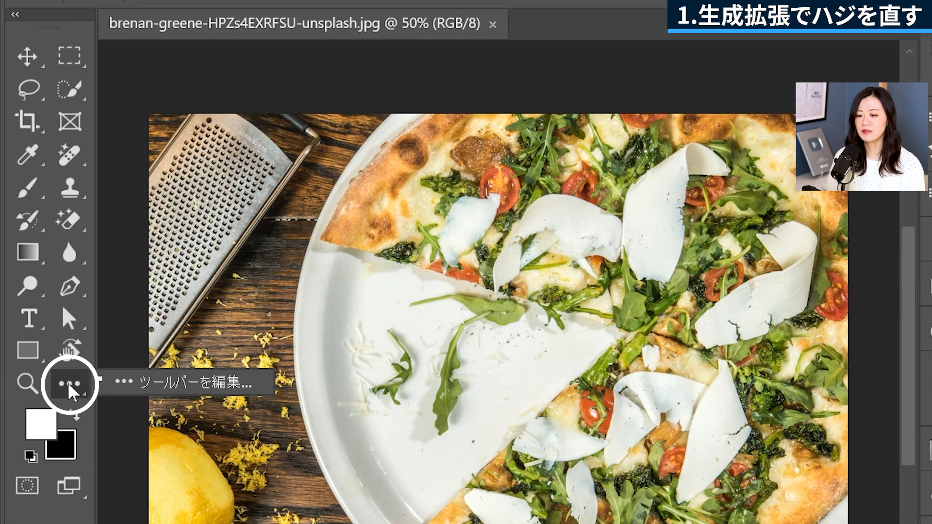
{"action": "left_click", "coordinate": [69, 385]}
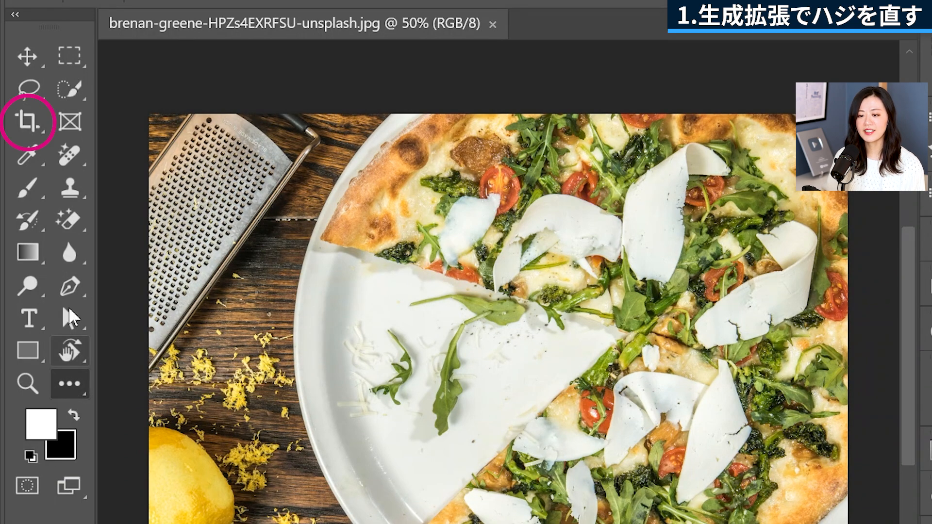
Activate the Crop tool and set its fill option to Generative Expand (生成拡張).
{"action": "left_click", "coordinate": [34, 130]}
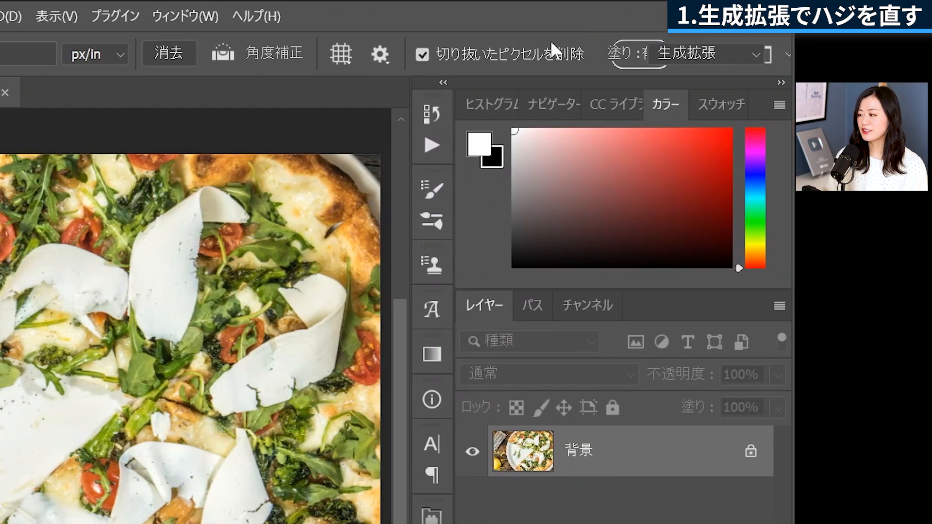
{"action": "left_click", "coordinate": [747, 49]}
{"action": "left_click", "coordinate": [724, 89]}
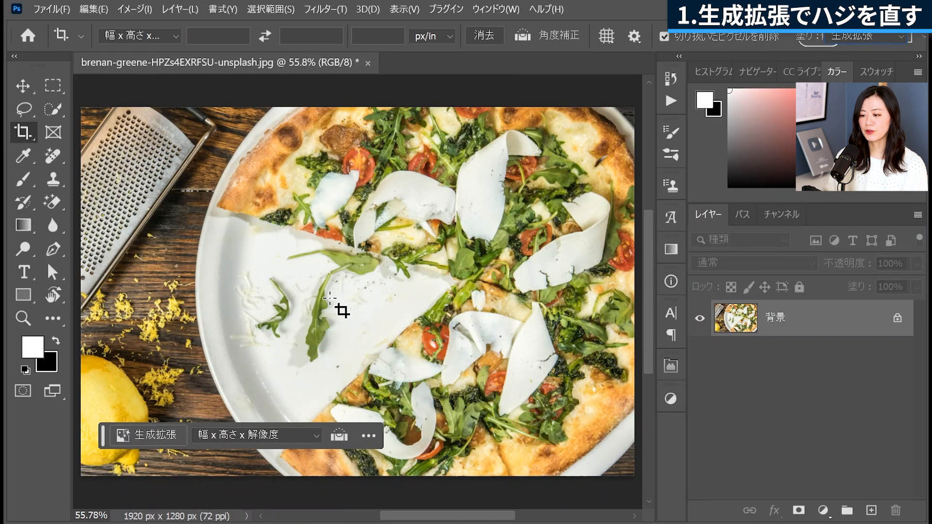
Extend the crop frame beyond the pizza photo's upper, right and lower edges to about 2196 × 1819 px and generate the expansion without a prompt.
{"action": "left_click", "coordinate": [331, 301]}
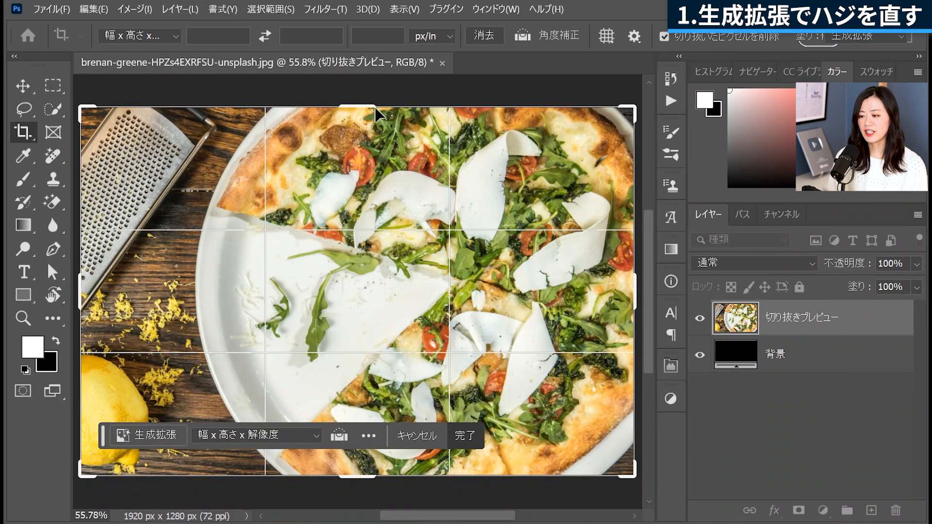
{"action": "left_click_drag", "start_coordinate": [369, 106], "coordinate": [370, 76]}
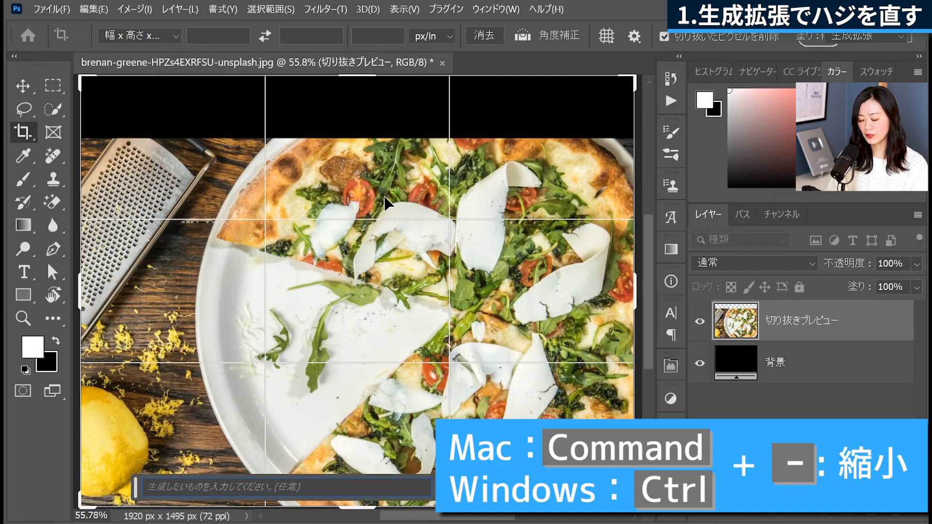
{"action": "key", "text": "ctrl+minus"}
{"action": "key", "text": "ctrl+minus"}
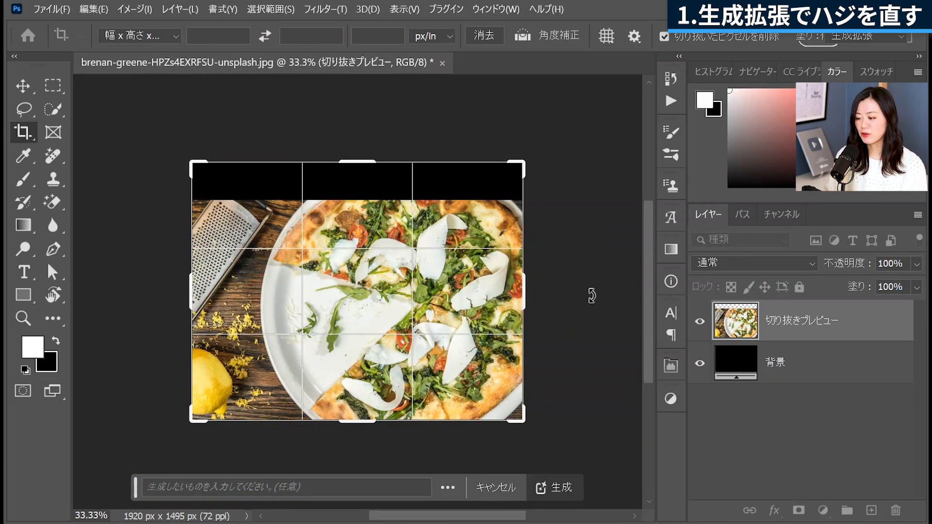
{"action": "left_click_drag", "start_coordinate": [525, 292], "coordinate": [553, 295]}
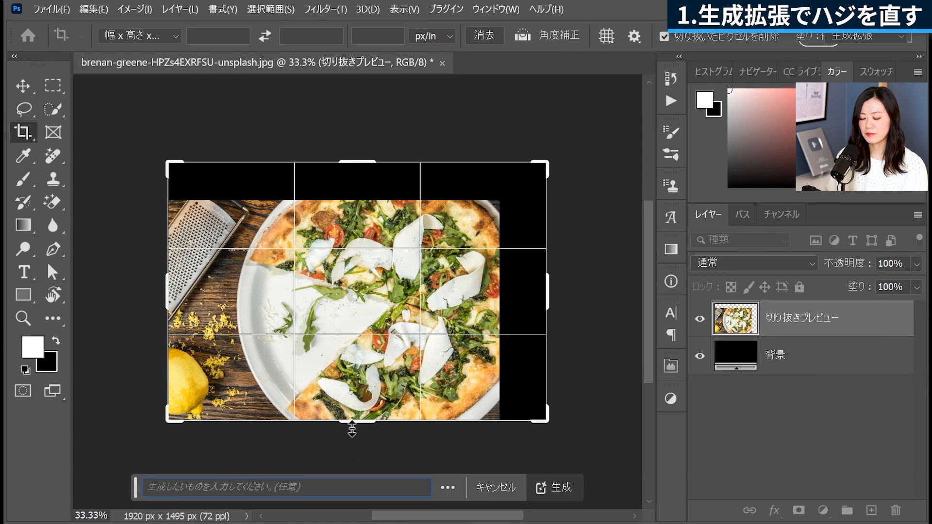
{"action": "left_click_drag", "start_coordinate": [352, 425], "coordinate": [352, 455]}
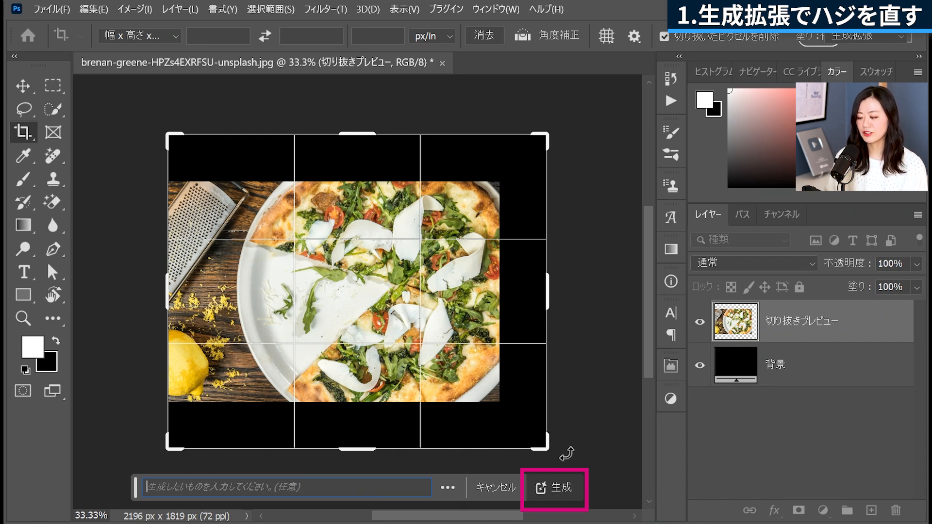
{"action": "key", "text": "Return"}
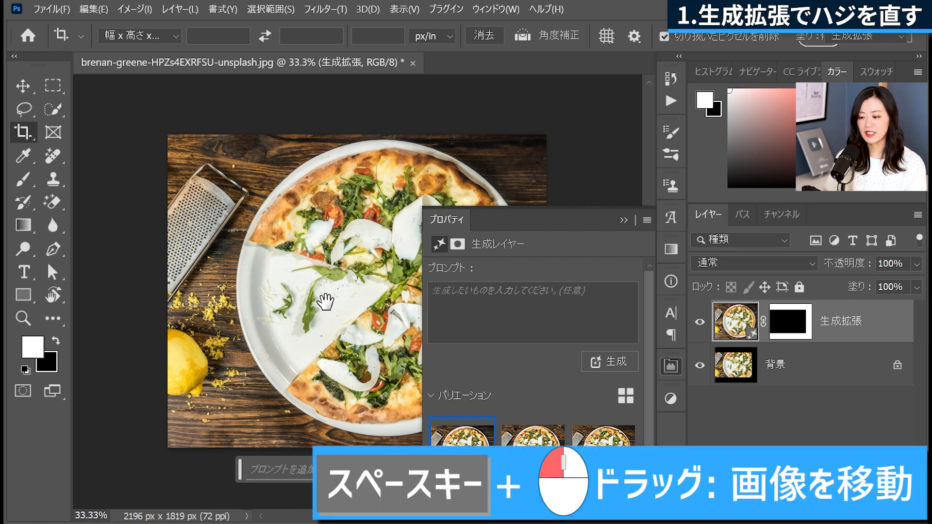
Compare the three expansion variations, keep the first, and check it against the original photo by hiding and showing the 生成拡張 layer.
{"action": "left_click_drag", "start_coordinate": [318, 292], "coordinate": [177, 279]}
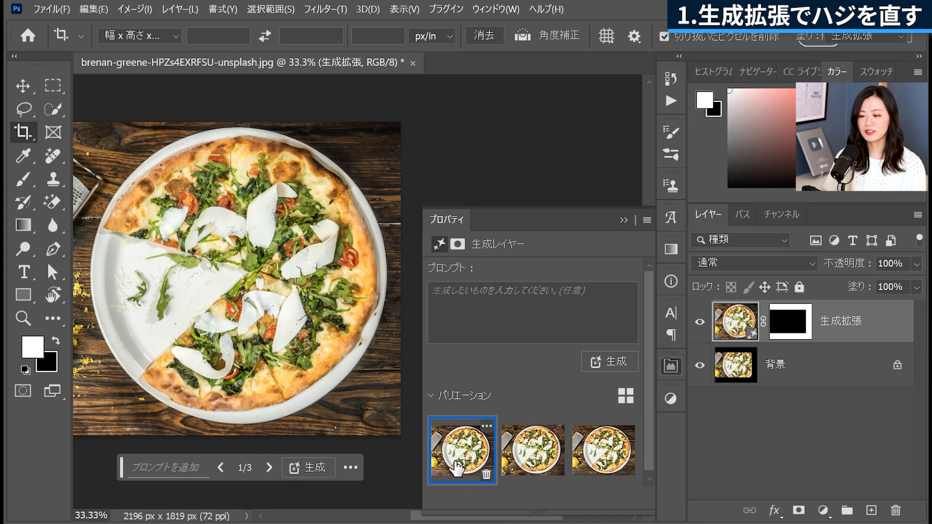
{"action": "left_click", "coordinate": [537, 466]}
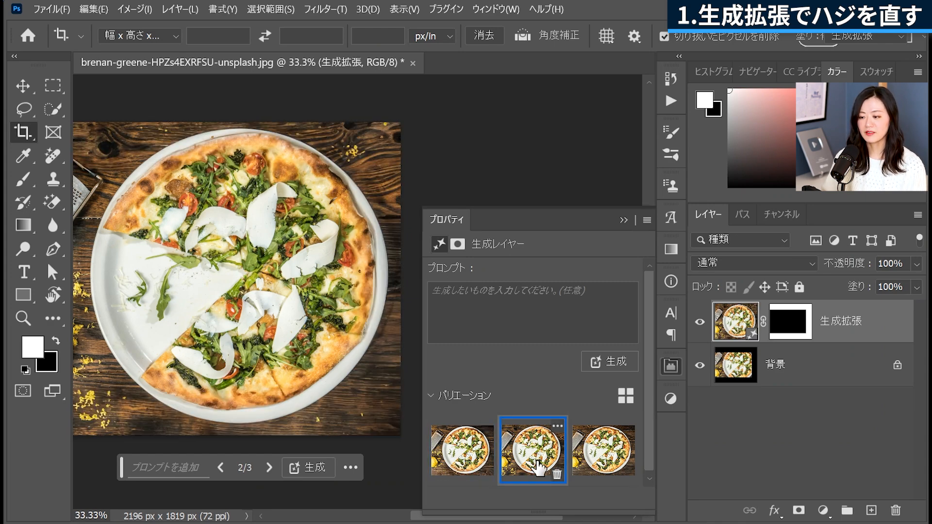
{"action": "left_click", "coordinate": [607, 458]}
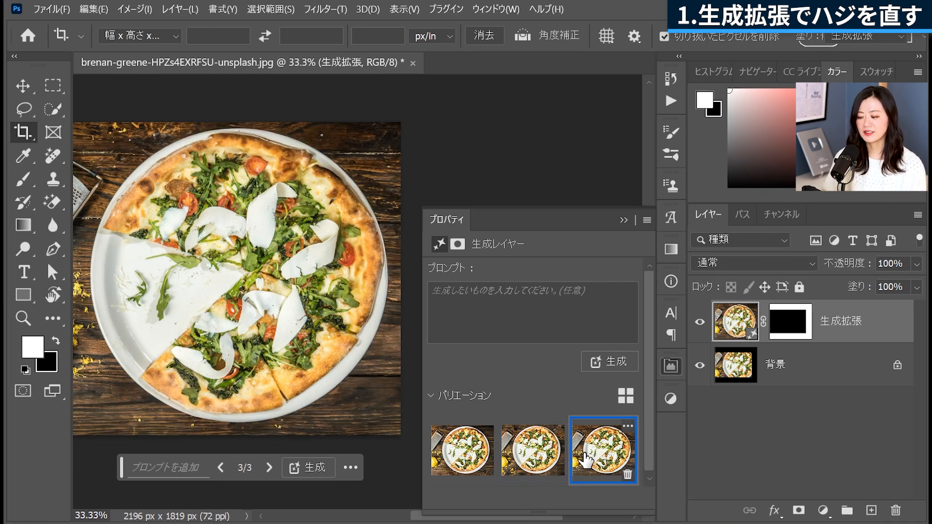
{"action": "left_click", "coordinate": [477, 461]}
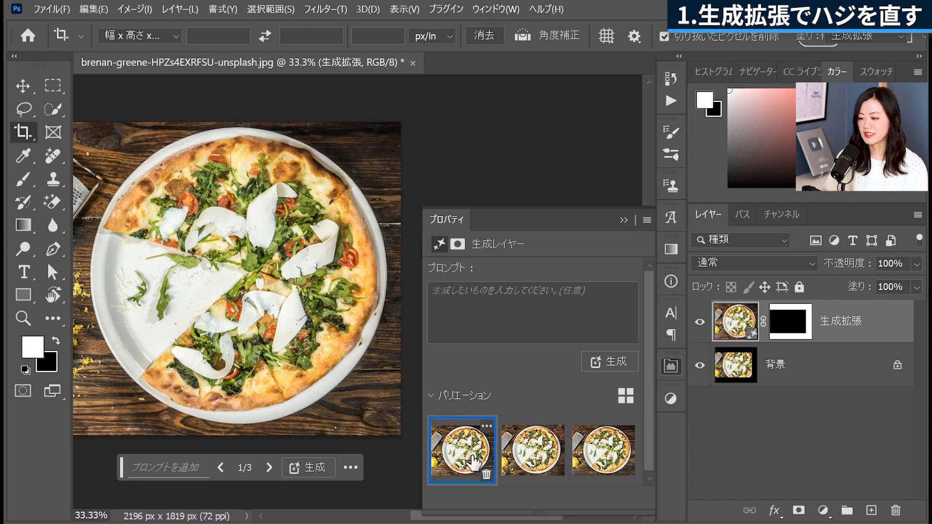
{"action": "left_click", "coordinate": [623, 220]}
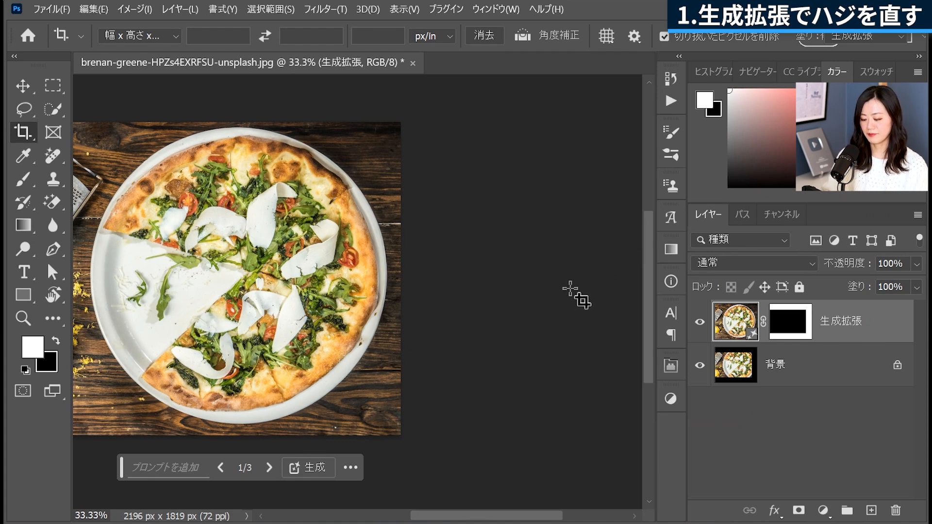
{"action": "key", "text": "ctrl+0"}
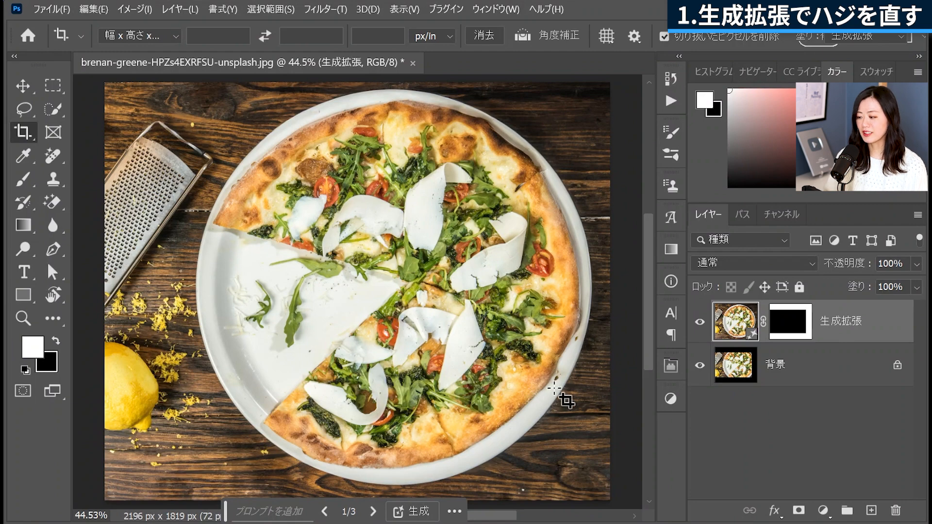
{"action": "left_click", "coordinate": [699, 329]}
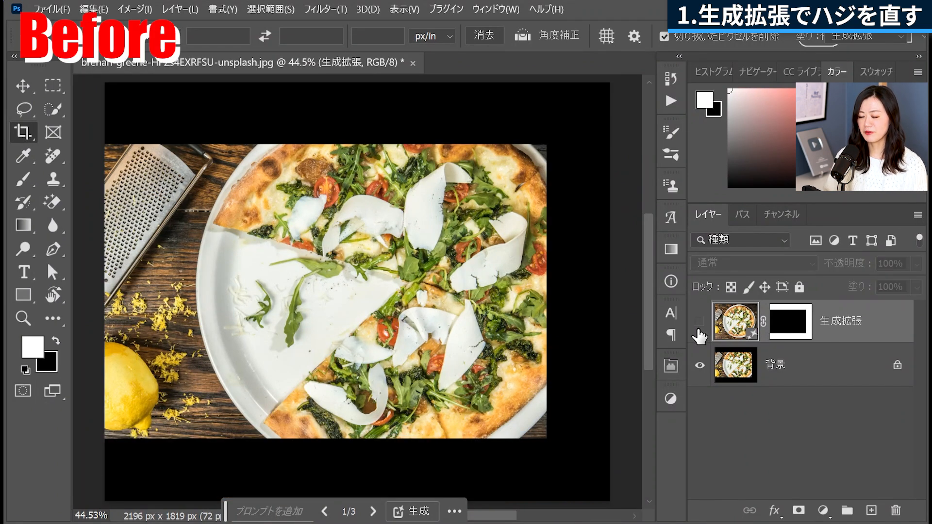
{"action": "left_click", "coordinate": [700, 325]}
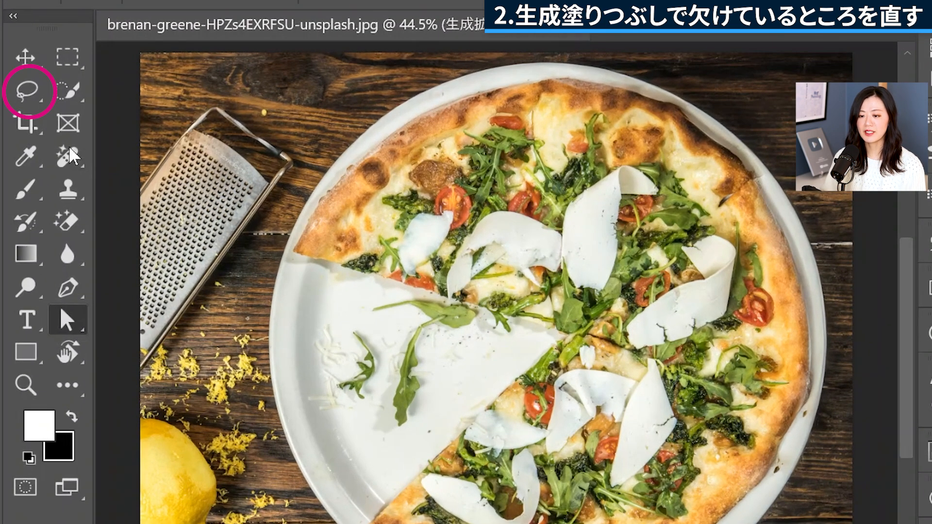
Lasso roughly around the pizza's missing slice and fill the selection using Generative Fill (生成塗りつぶし) without a prompt.
{"action": "left_click", "coordinate": [26, 91]}
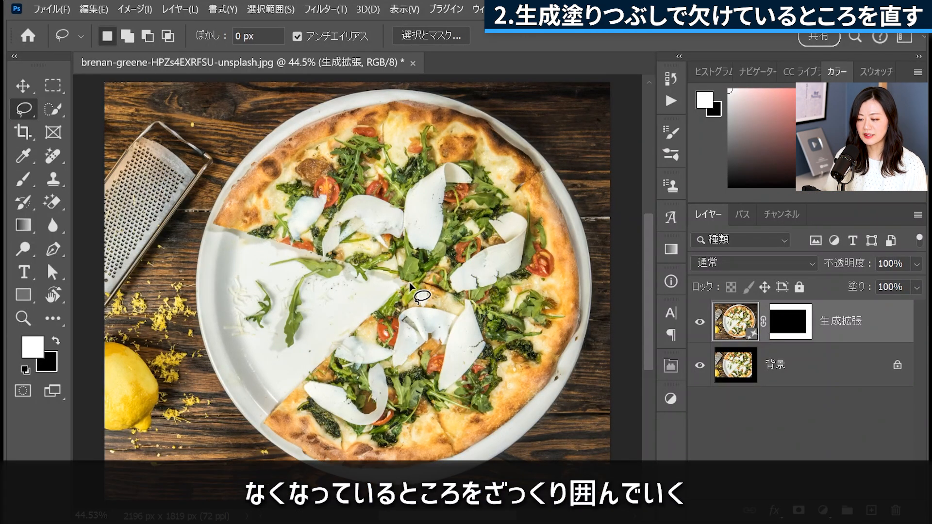
{"action": "mouse_move", "coordinate": [409, 283]}
{"action": "left_mouse_down"}
{"action": "mouse_move", "coordinate": [284, 411]}
{"action": "mouse_move", "coordinate": [222, 388]}
{"action": "mouse_move", "coordinate": [197, 286]}
{"action": "mouse_move", "coordinate": [201, 225]}
{"action": "mouse_move", "coordinate": [281, 224]}
{"action": "mouse_move", "coordinate": [399, 257]}
{"action": "mouse_move", "coordinate": [412, 287]}
{"action": "left_mouse_up"}
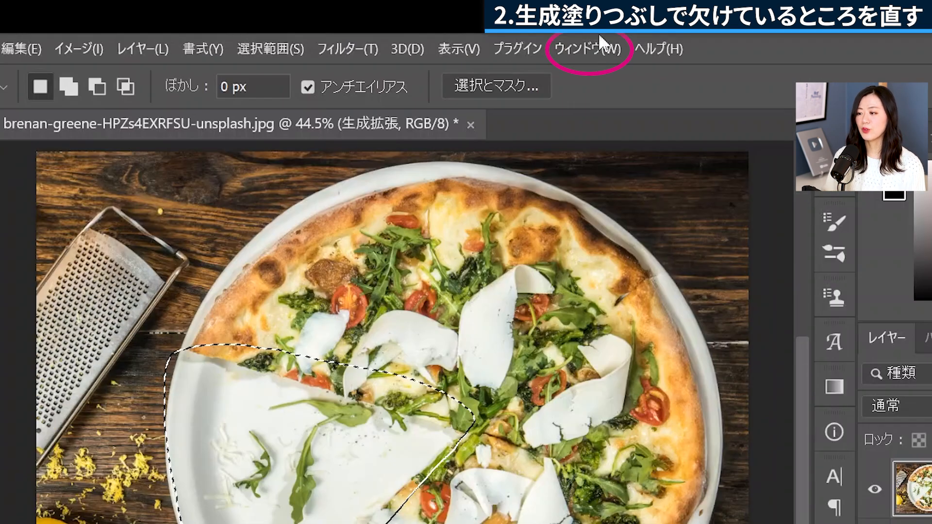
{"action": "left_click", "coordinate": [599, 43]}
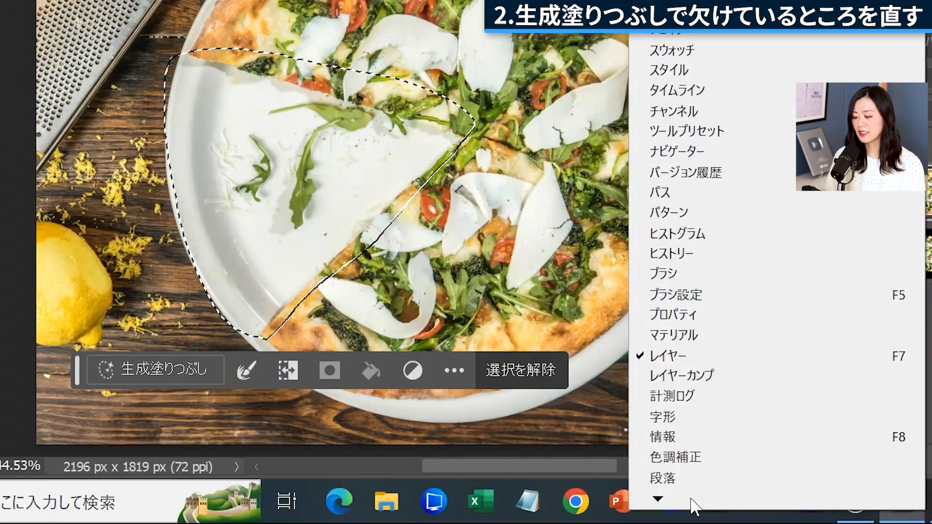
{"action": "mouse_move", "coordinate": [676, 500]}
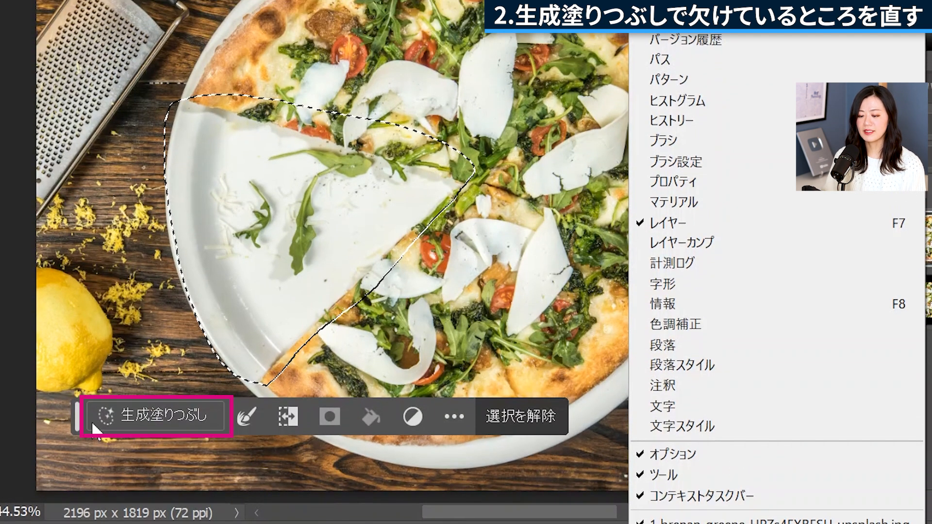
{"action": "left_click", "coordinate": [93, 420]}
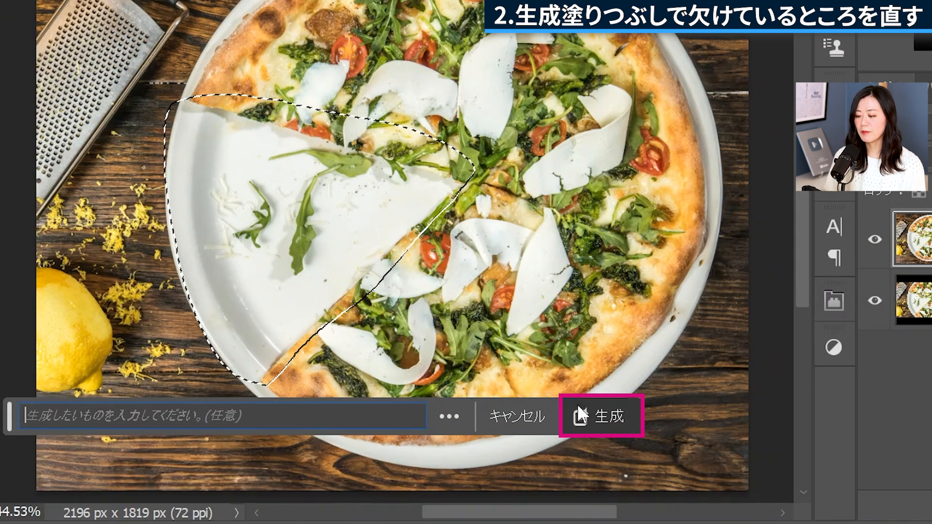
{"action": "left_click", "coordinate": [598, 419]}
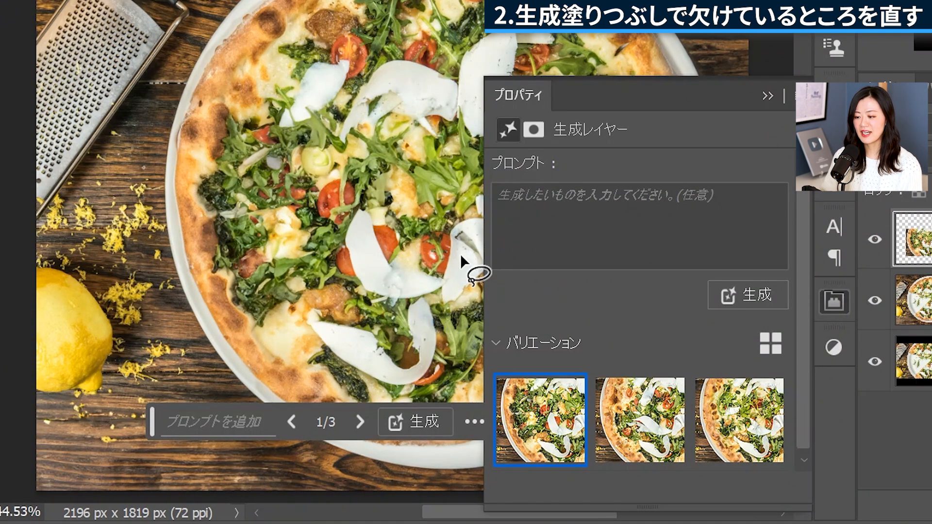
Compare the three Generative Fill variations for the missing slice and choose the third one.
{"action": "mouse_move", "coordinate": [537, 432]}
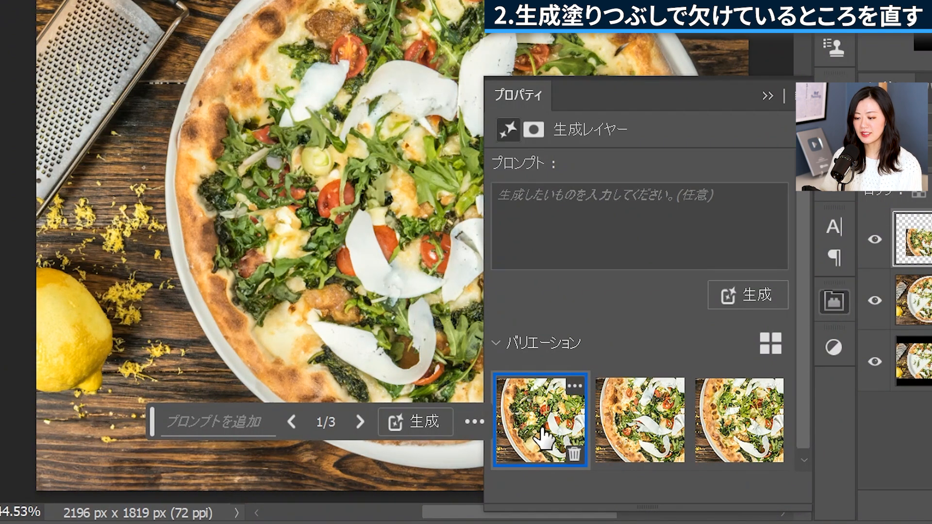
{"action": "left_click", "coordinate": [612, 434]}
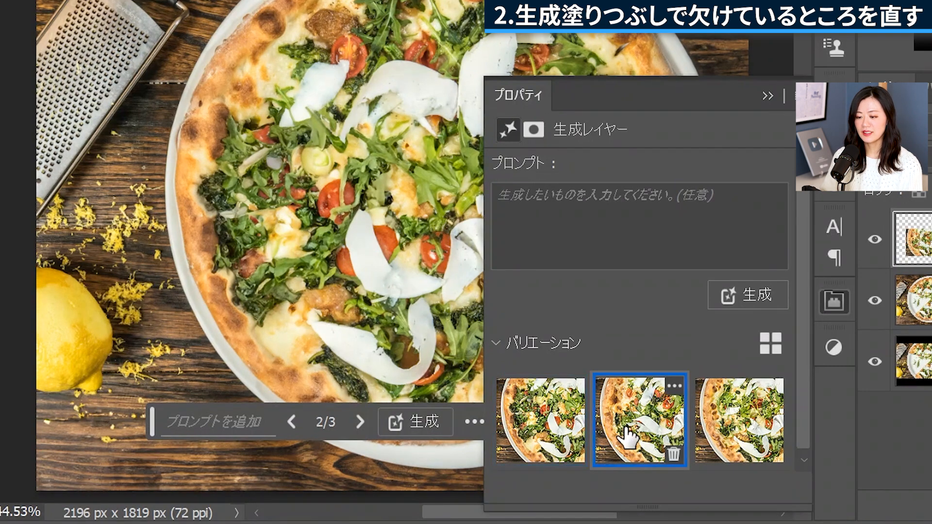
{"action": "left_click", "coordinate": [755, 422]}
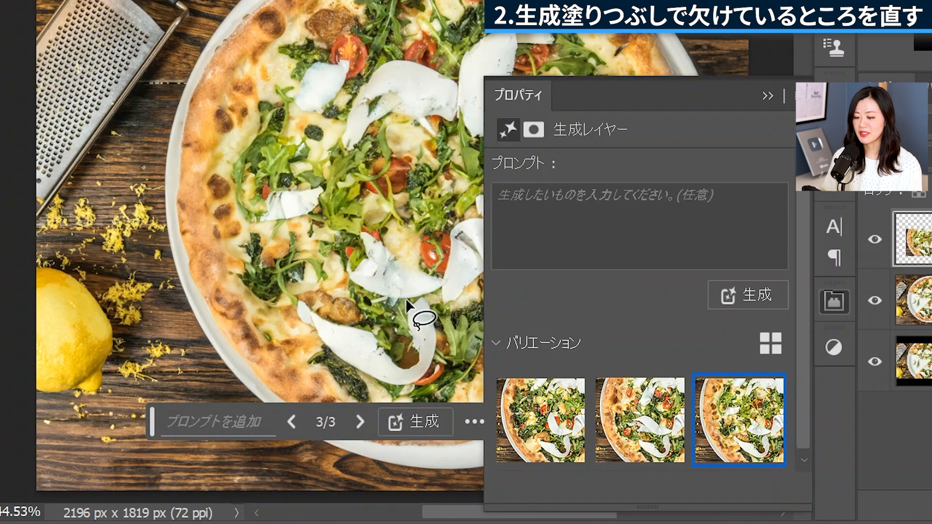
{"action": "left_click", "coordinate": [766, 94]}
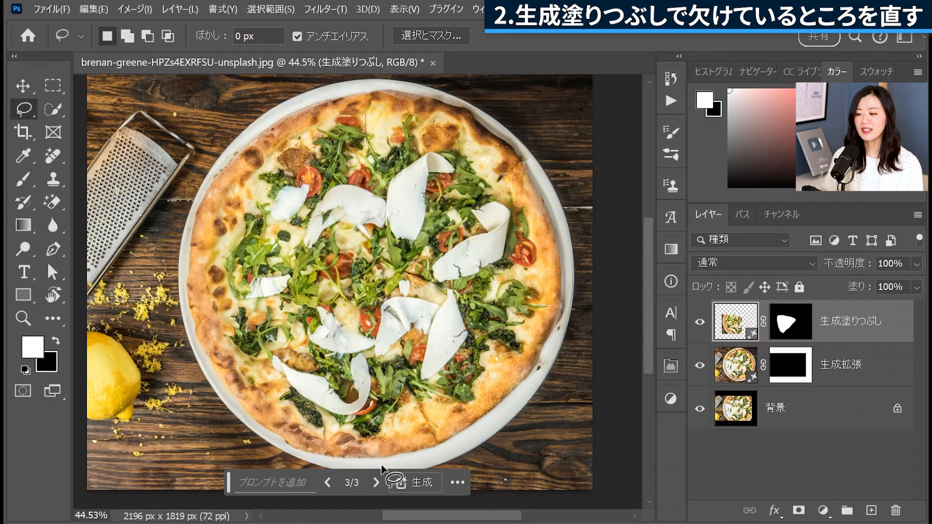
Compare the image before and after the edits by hiding and showing the 生成塗りつぶし and 生成拡張 layers.
{"action": "left_click", "coordinate": [700, 325]}
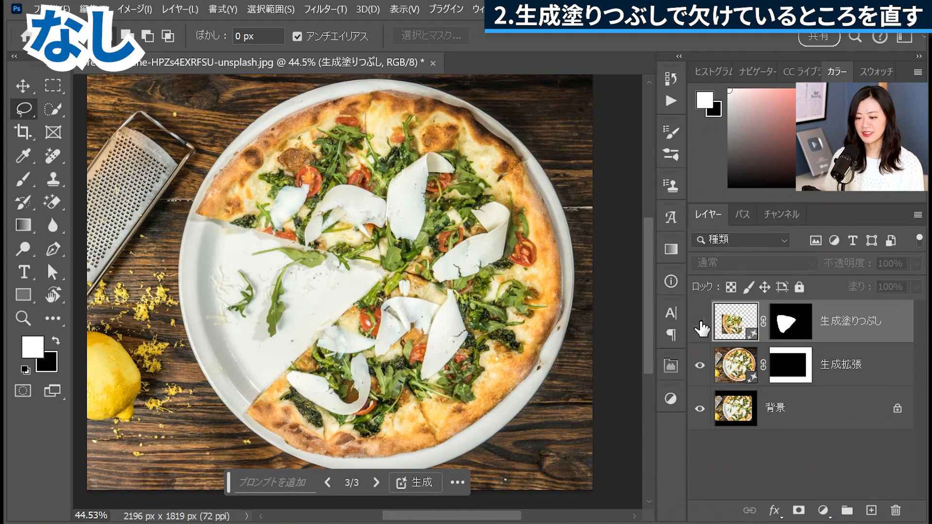
{"action": "left_click", "coordinate": [701, 324]}
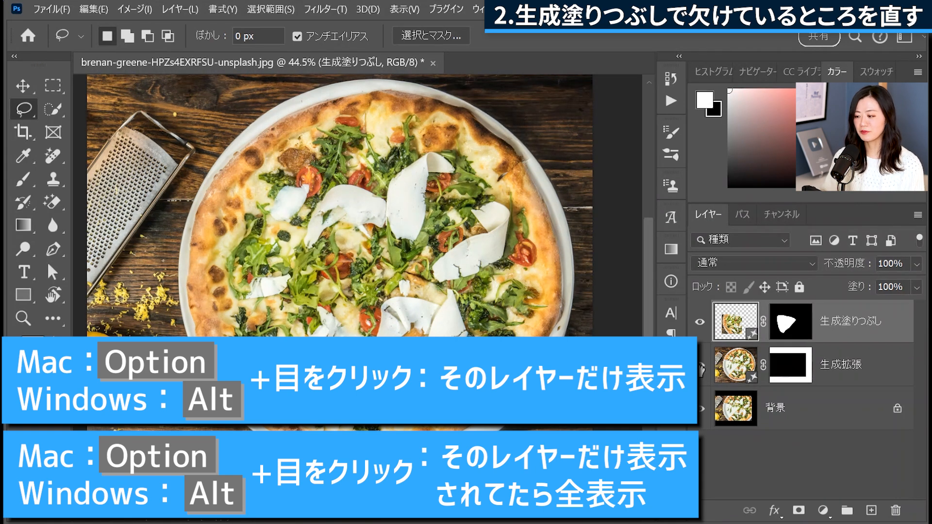
{"action": "left_click_drag", "start_coordinate": [702, 371], "coordinate": [699, 322]}
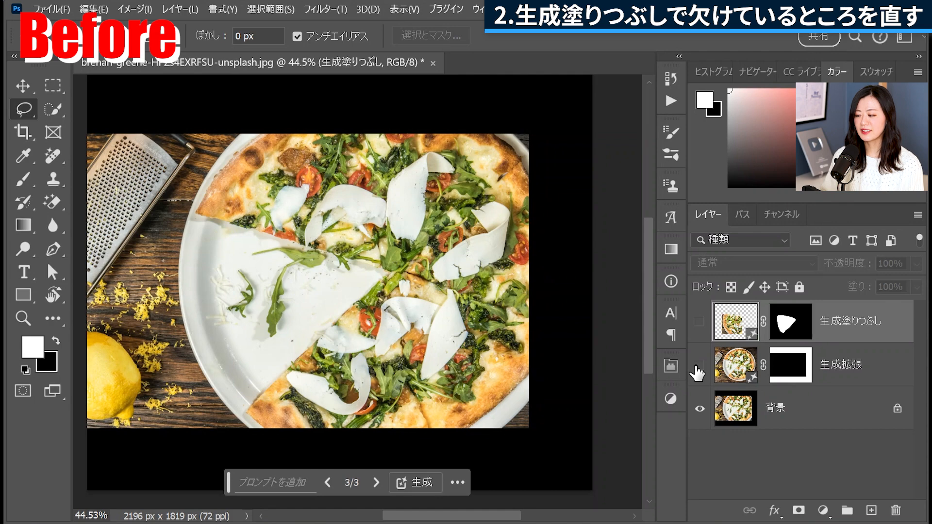
{"action": "left_click_drag", "start_coordinate": [697, 370], "coordinate": [698, 322]}
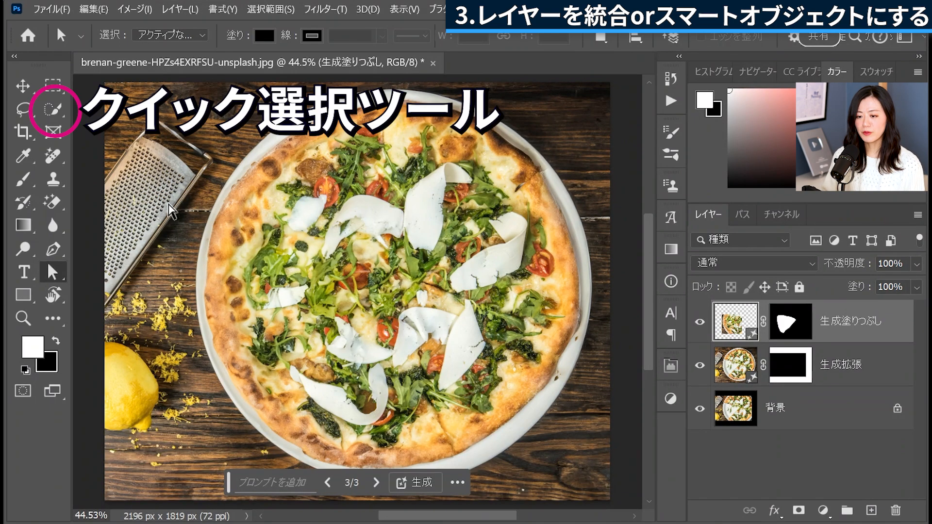
Try to select the pizza on the 生成塗りつぶし layer with Select Subject (被写体を選択), and clear the selection.
{"action": "left_click", "coordinate": [52, 115]}
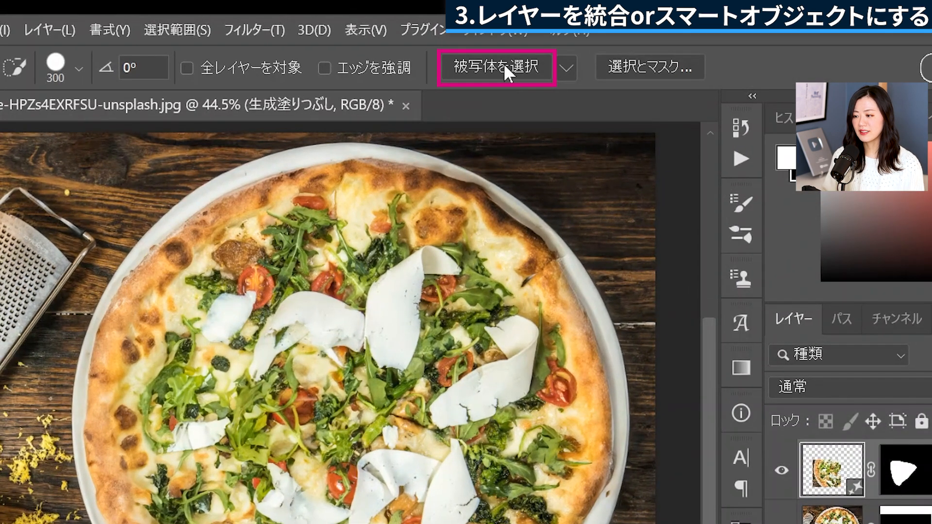
{"action": "left_click", "coordinate": [503, 63]}
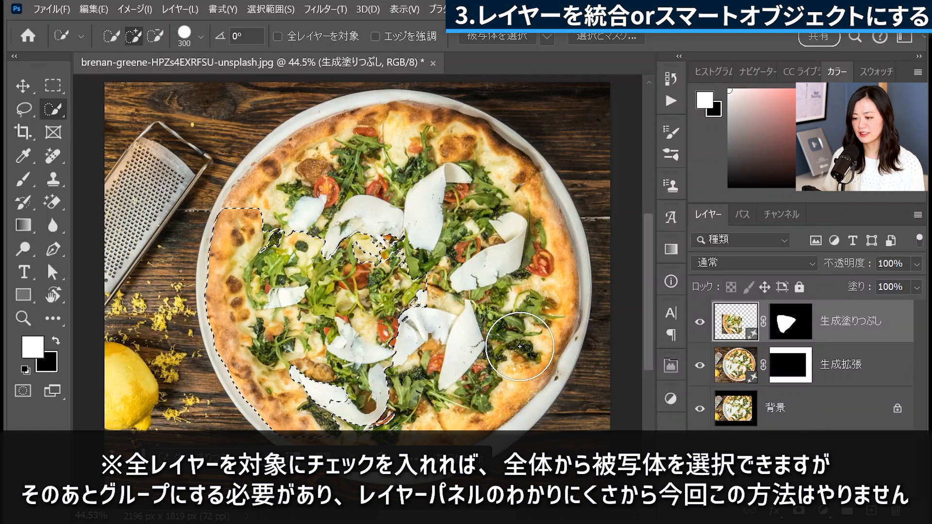
{"action": "key", "text": "ctrl+d"}
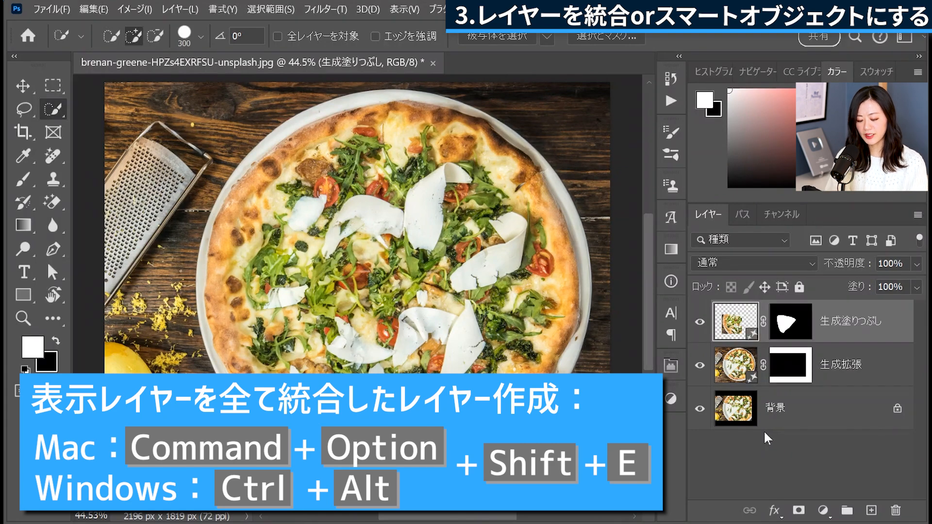
Stamp all visible layers into a new merged layer, and undo the merge.
{"action": "key", "text": "ctrl+alt+shift+e"}
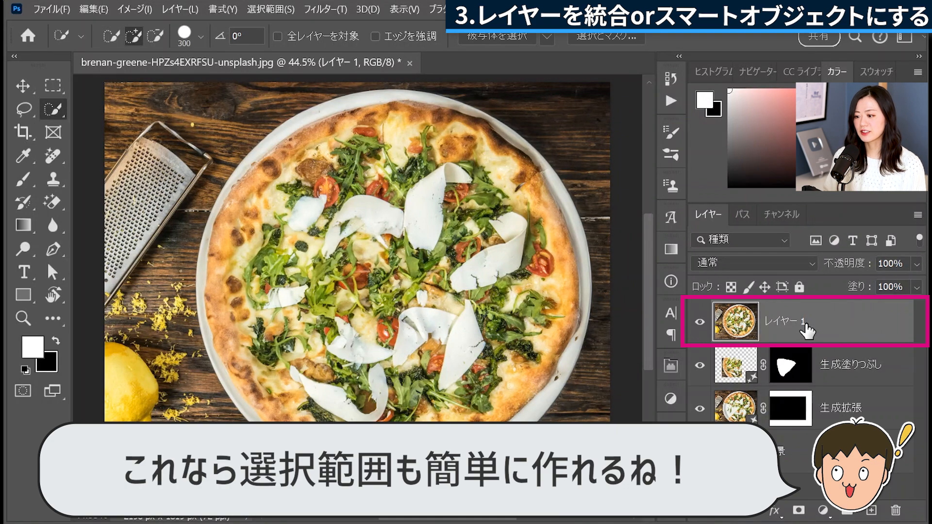
{"action": "key", "text": "ctrl+z"}
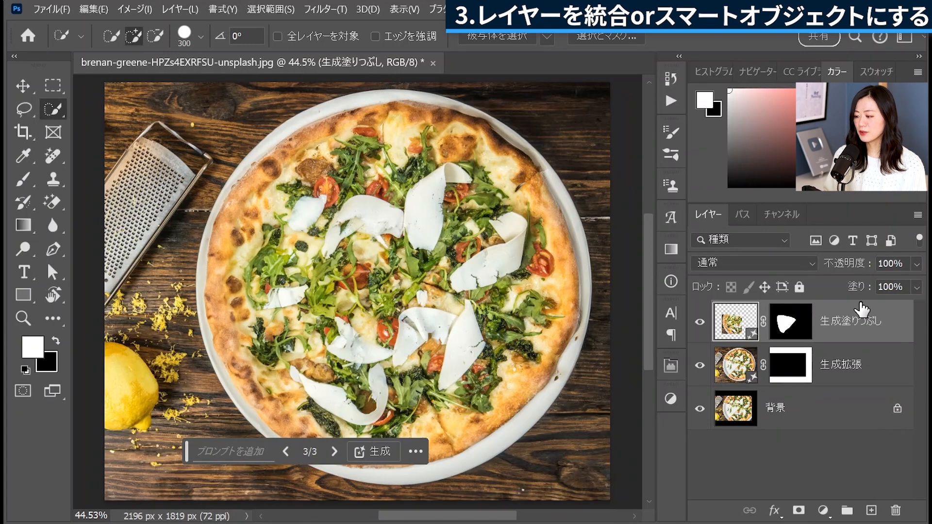
Convert the 背景, 生成拡張 and 生成塗りつぶし layers together into one smart object.
{"action": "left_click", "coordinate": [796, 423]}
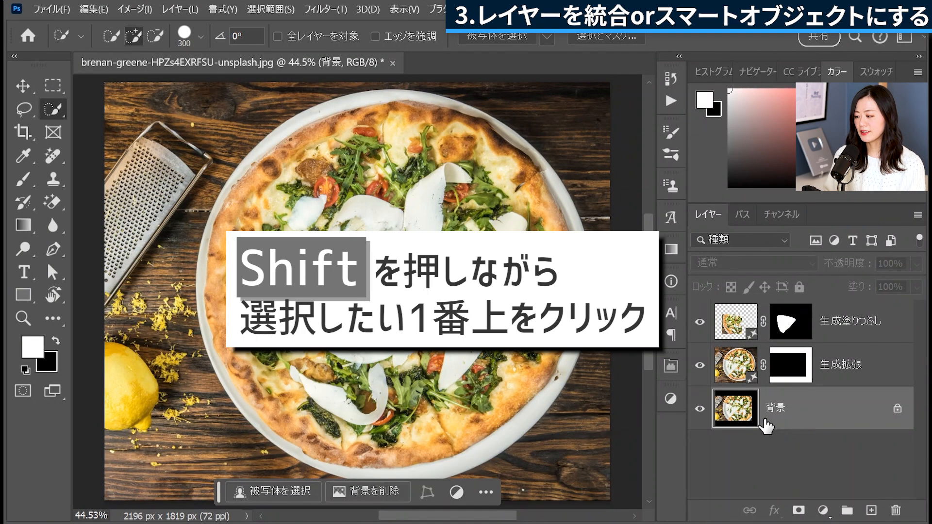
{"action": "left_click", "coordinate": [814, 320], "text": "shift"}
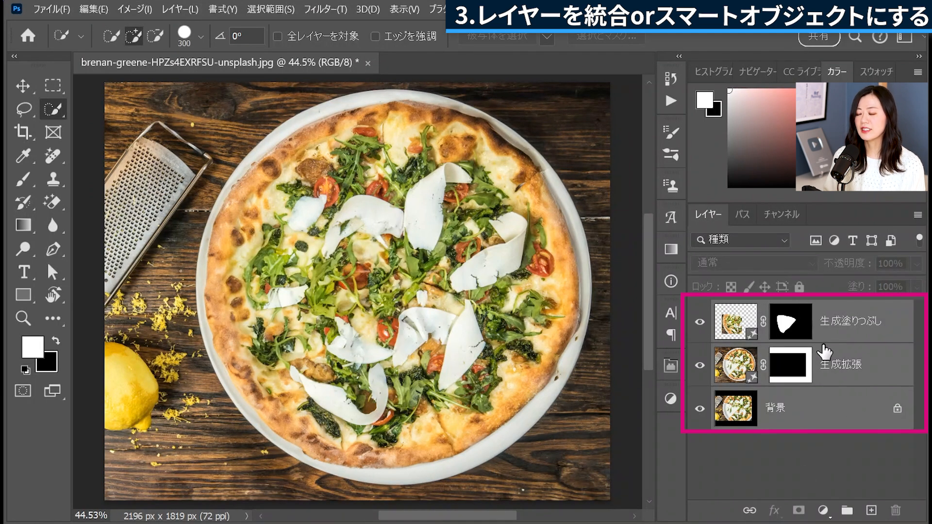
{"action": "right_click", "coordinate": [761, 419]}
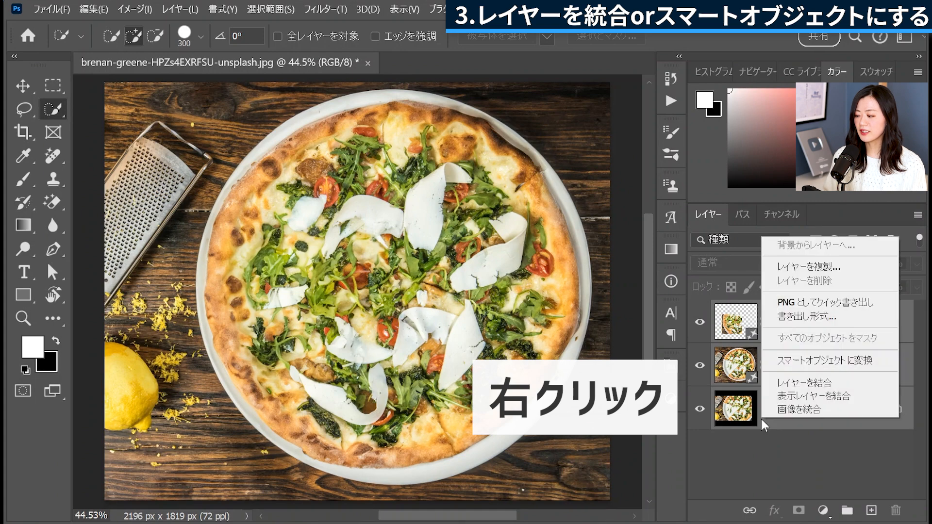
{"action": "left_click", "coordinate": [811, 364]}
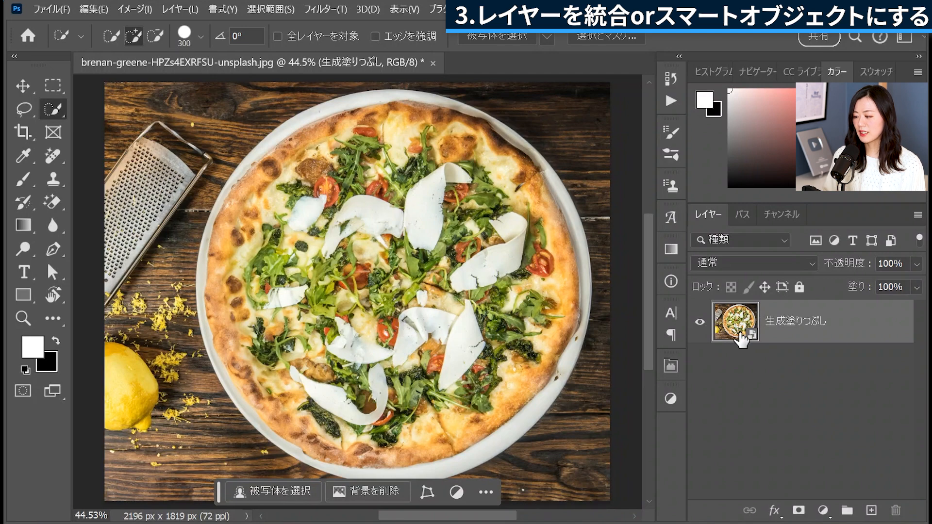
Open the smart object's contents, check its editable generative layers, save it and return to the pizza photo document.
{"action": "double_click", "coordinate": [735, 337]}
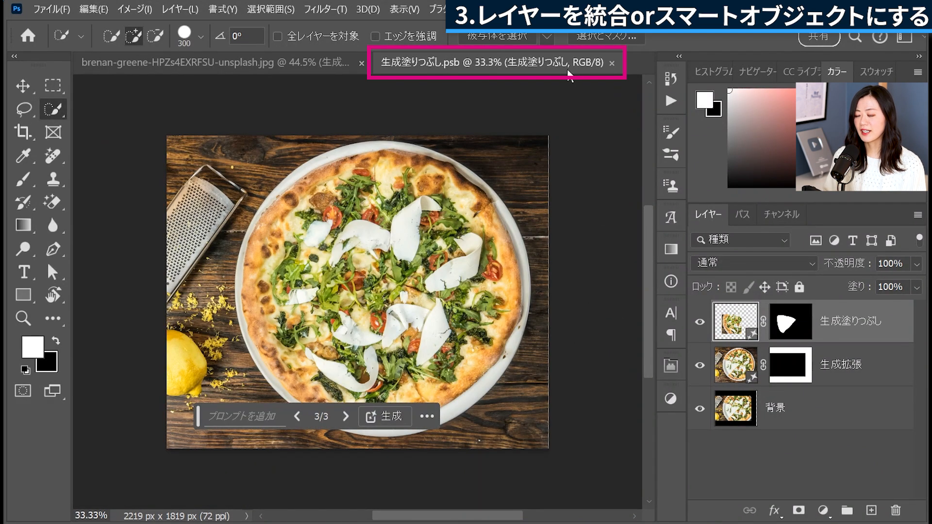
{"action": "left_click", "coordinate": [800, 420]}
{"action": "left_click", "coordinate": [834, 364]}
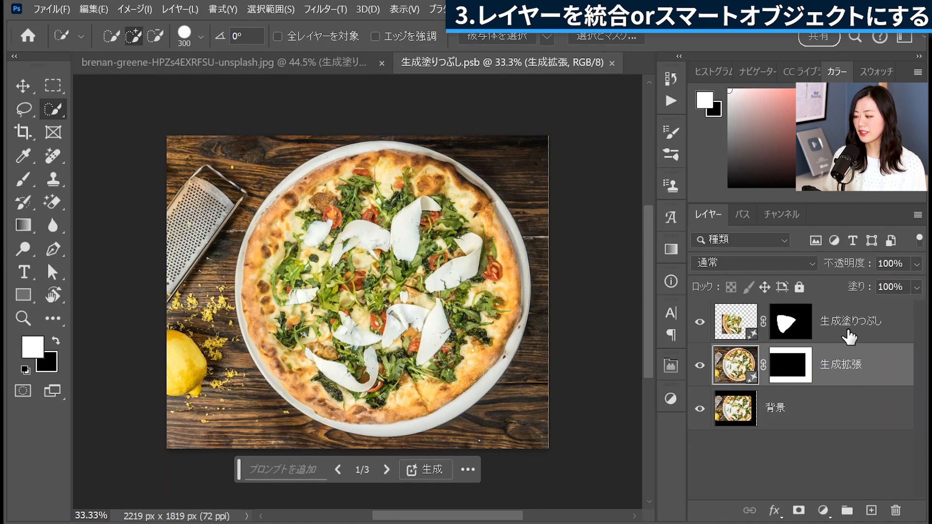
{"action": "left_click", "coordinate": [849, 336]}
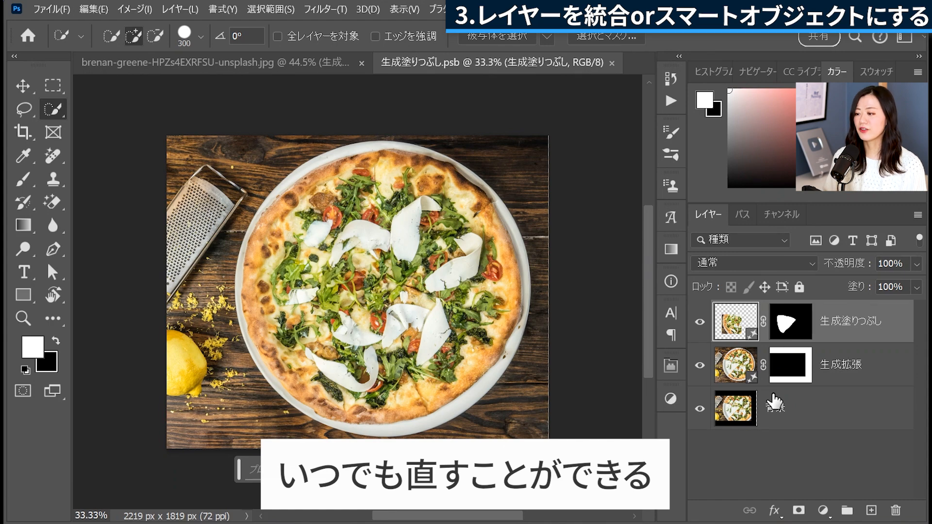
{"action": "left_click", "coordinate": [847, 374]}
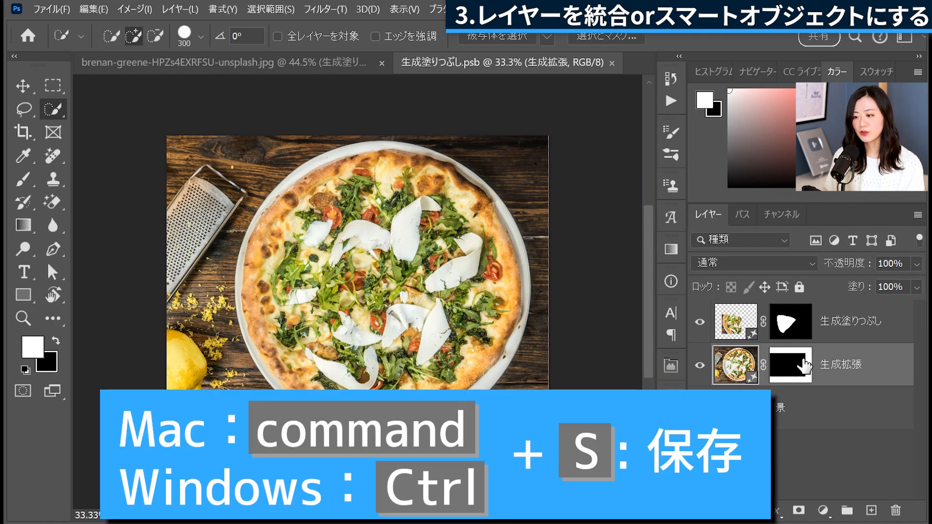
{"action": "key", "text": "ctrl+s"}
{"action": "left_click", "coordinate": [283, 62]}
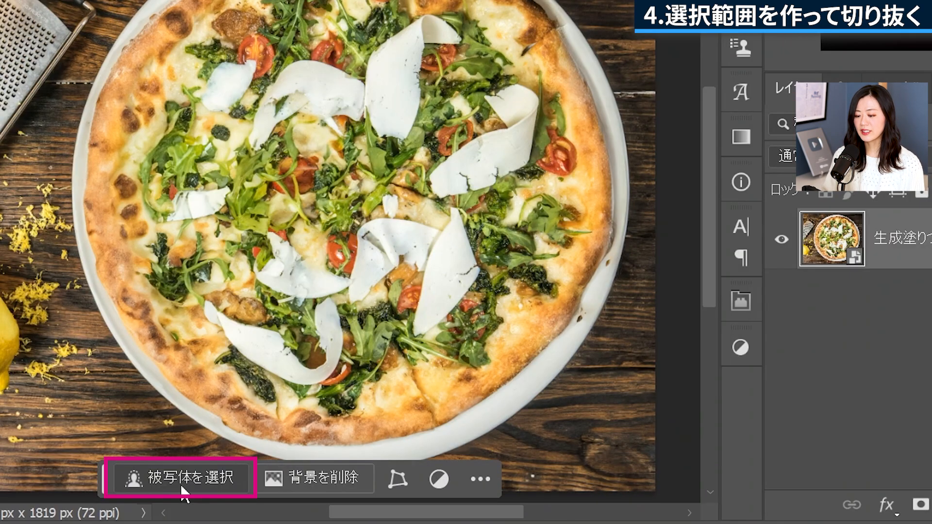
Select the pizza and its plate with Select Subject (被写体を選択) and mask out the background.
{"action": "left_click", "coordinate": [175, 481]}
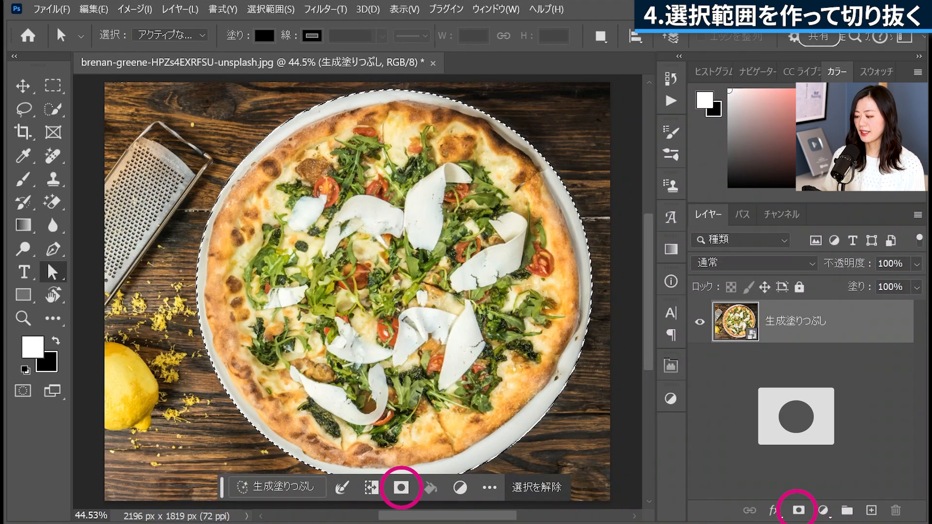
{"action": "left_click", "coordinate": [798, 510]}
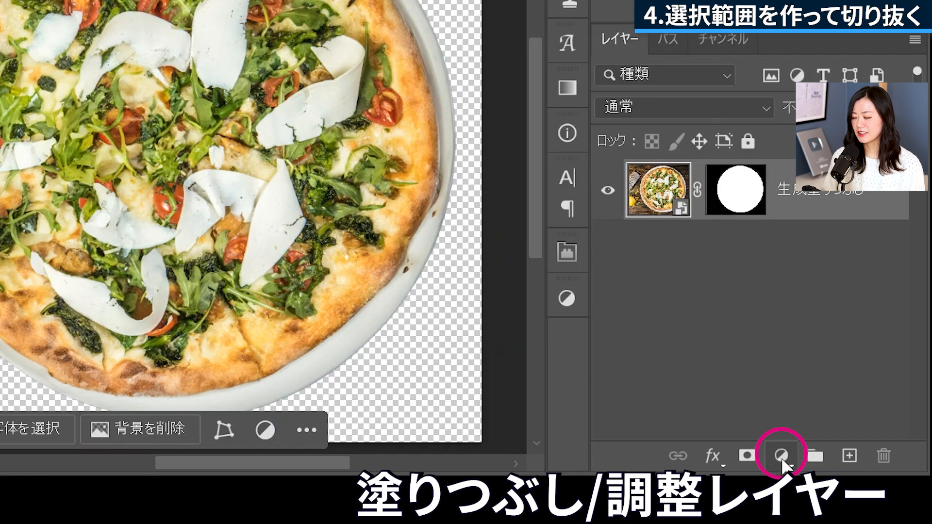
Add a solid colour fill layer (べた塗り) in black 000000 and place it below the masked pizza layer.
{"action": "left_click", "coordinate": [822, 510]}
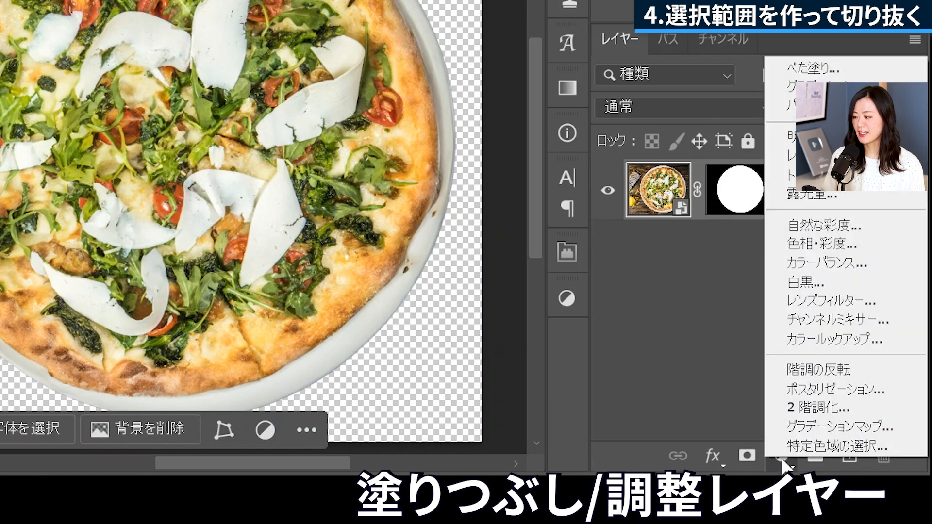
{"action": "left_click", "coordinate": [868, 70]}
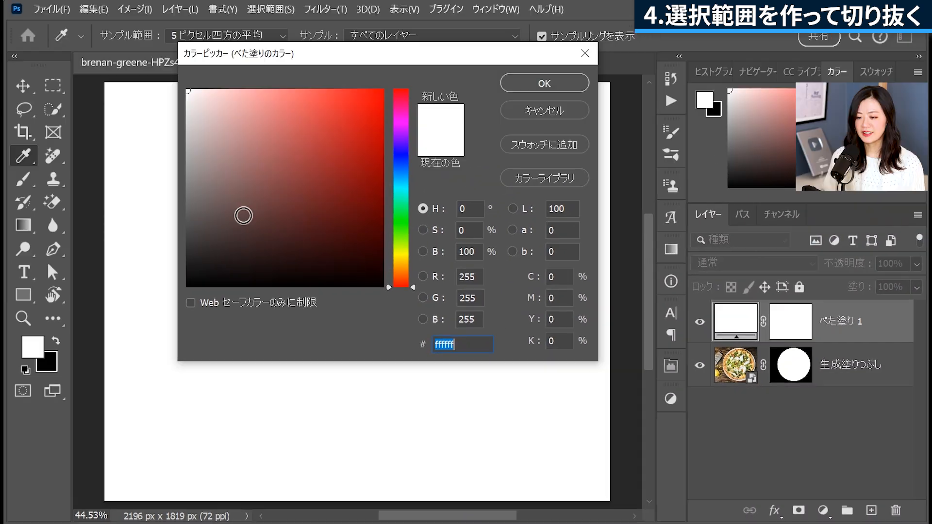
{"action": "type", "text": "000000"}
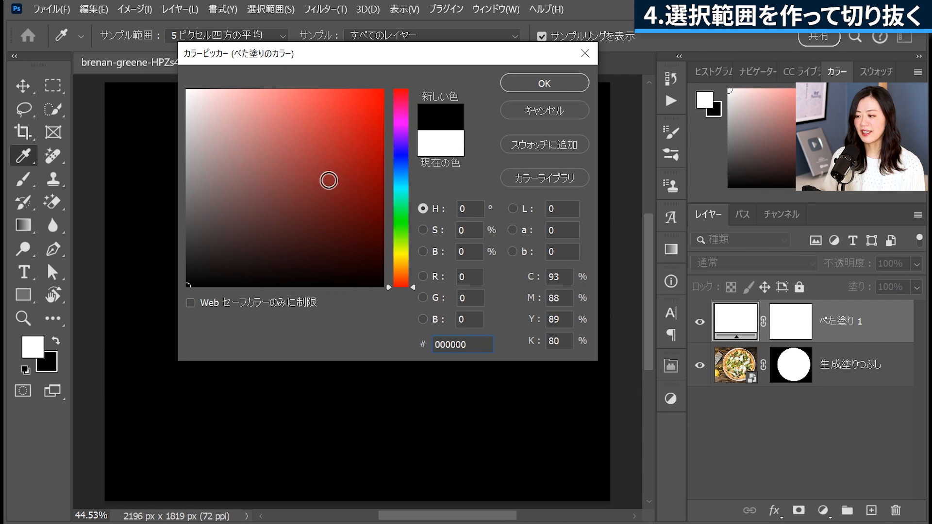
{"action": "left_click", "coordinate": [563, 87]}
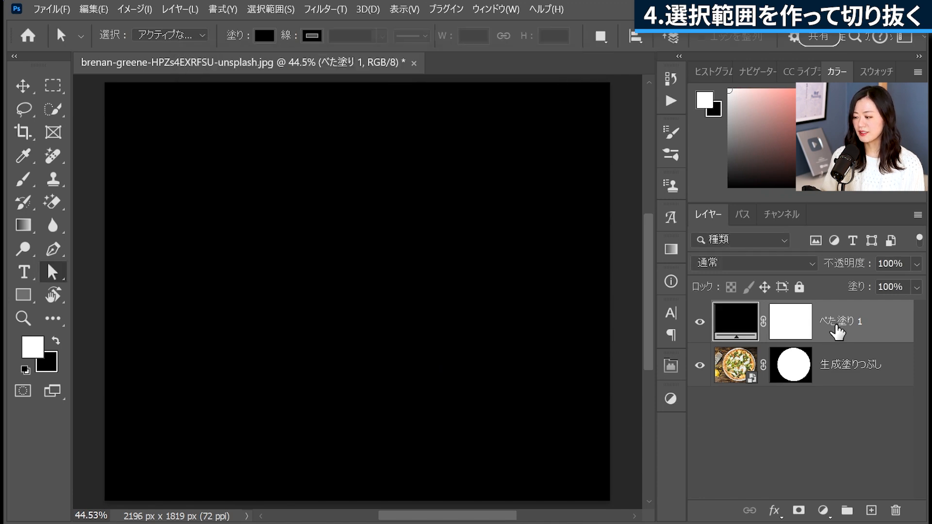
{"action": "left_click_drag", "start_coordinate": [842, 332], "coordinate": [784, 396]}
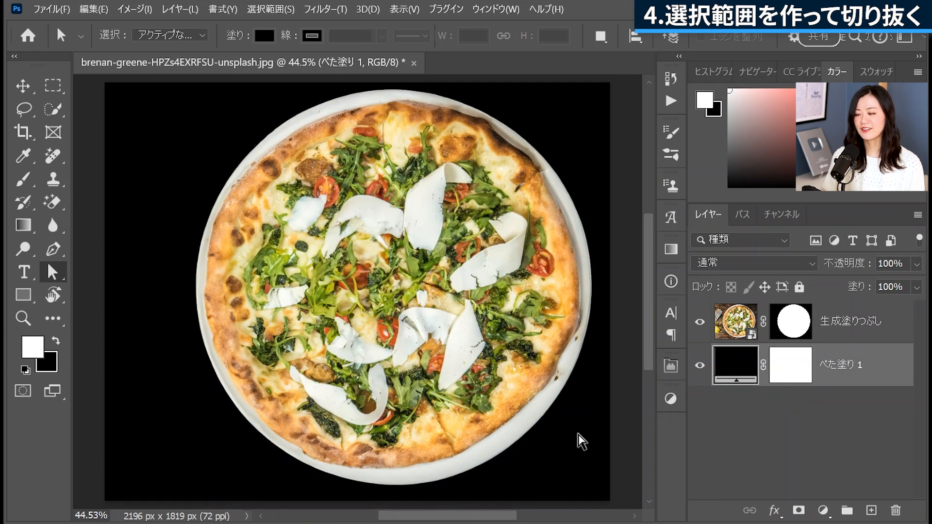